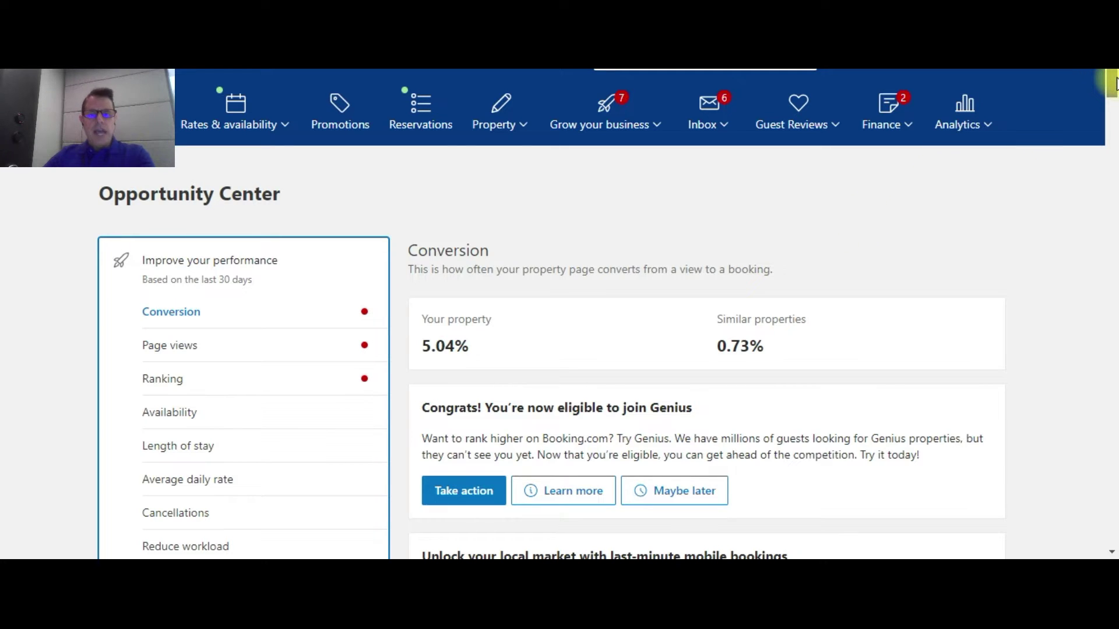
Step: Open the Conversion topic in the Opportunity Center and compare the property's conversion rate with similar properties
scroll(1114, 83, down, 1)
scroll(1115, 84, up, 1)
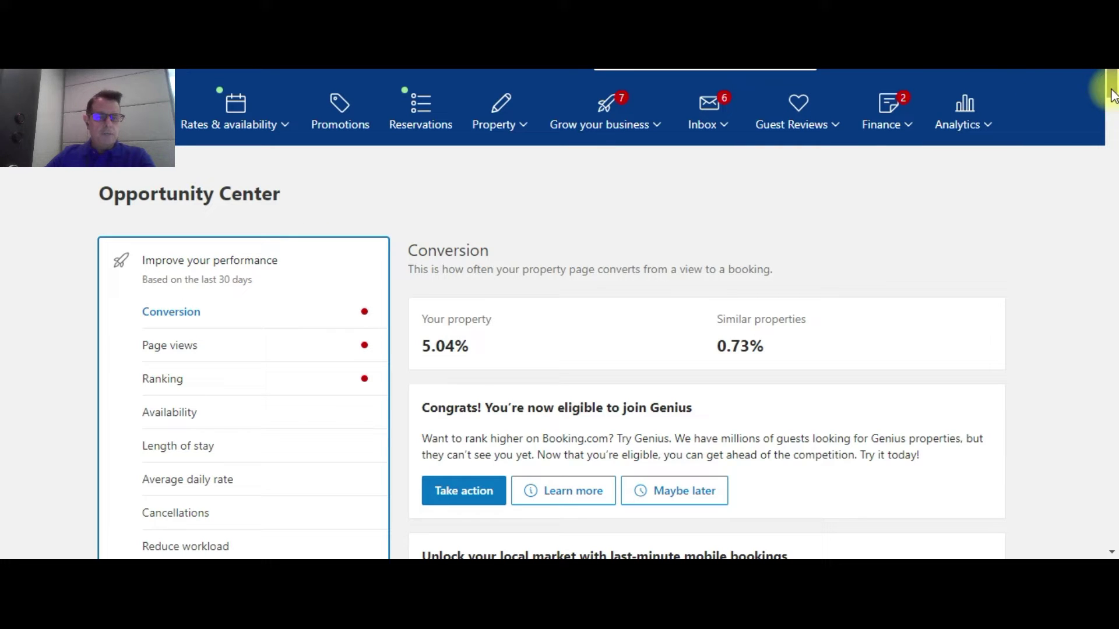
scroll(1113, 96, down, 2)
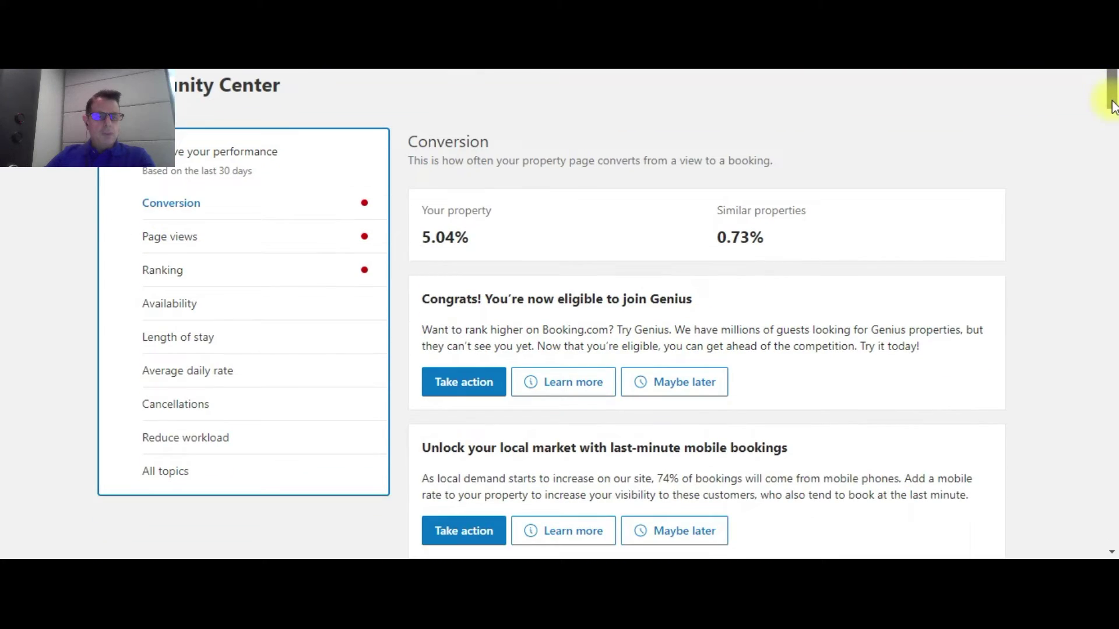
scroll(1113, 99, up, 1)
click(182, 263)
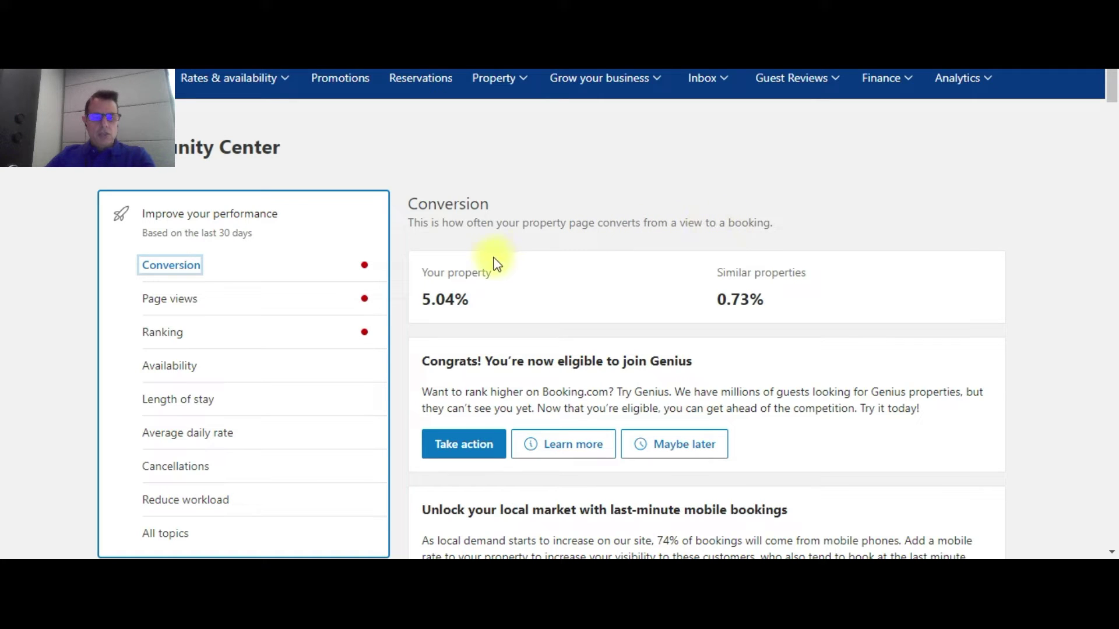
drag(454, 252, 438, 264)
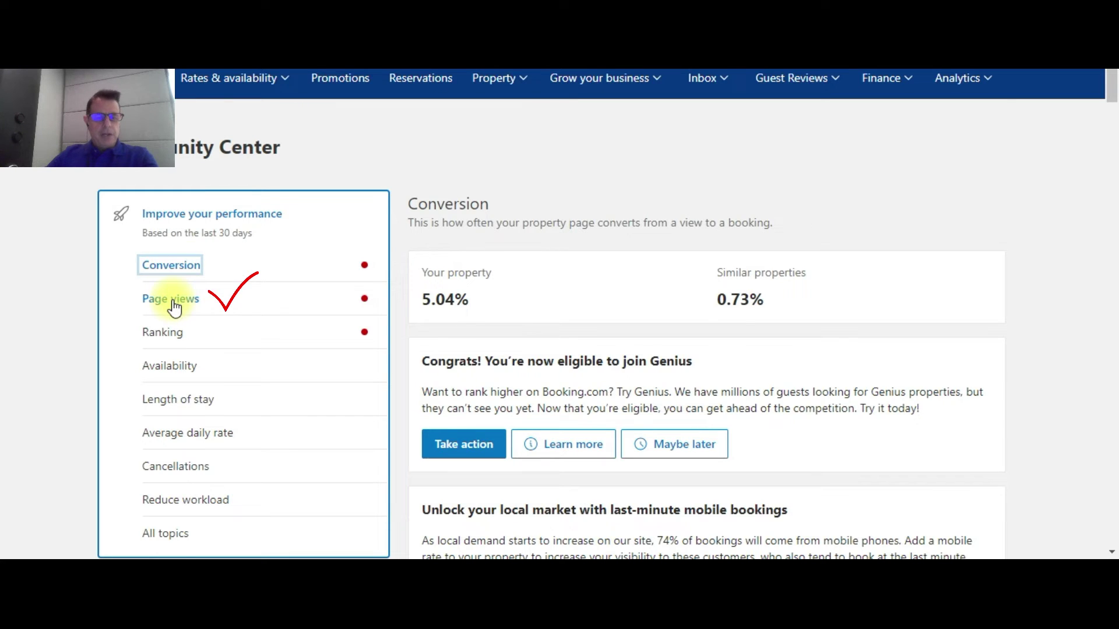
Step: Open the Page views topic and examine its property comparison and the suggestions on Genius, mobile rates and Preferred
click(146, 302)
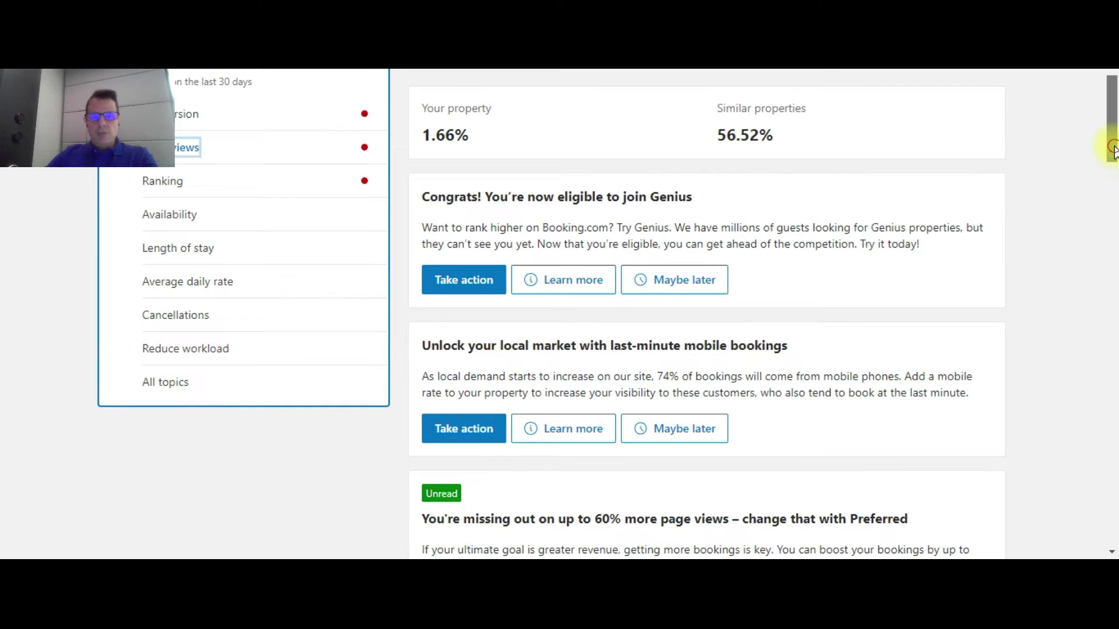
scroll(1113, 146, up, 2)
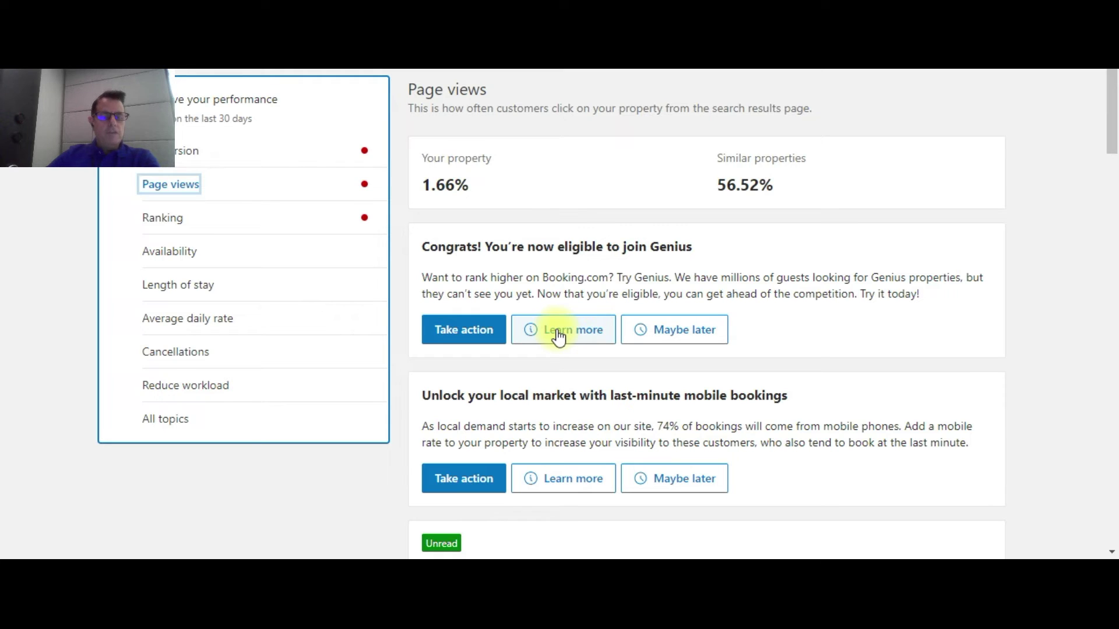
click(1107, 116)
drag(1107, 117, 1109, 128)
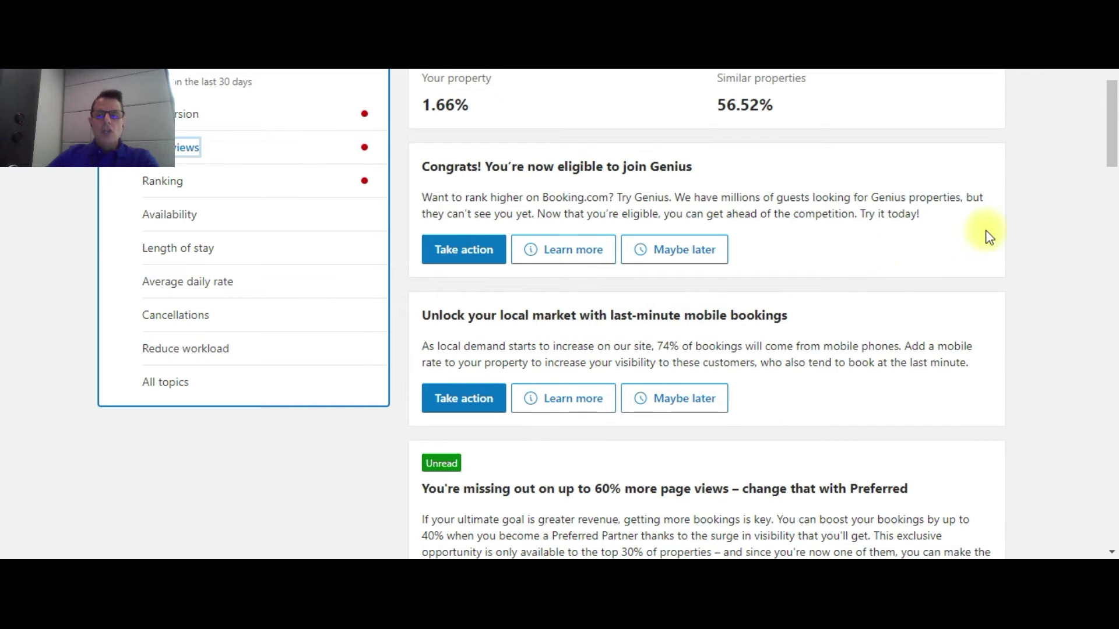
drag(1113, 156, 1113, 148)
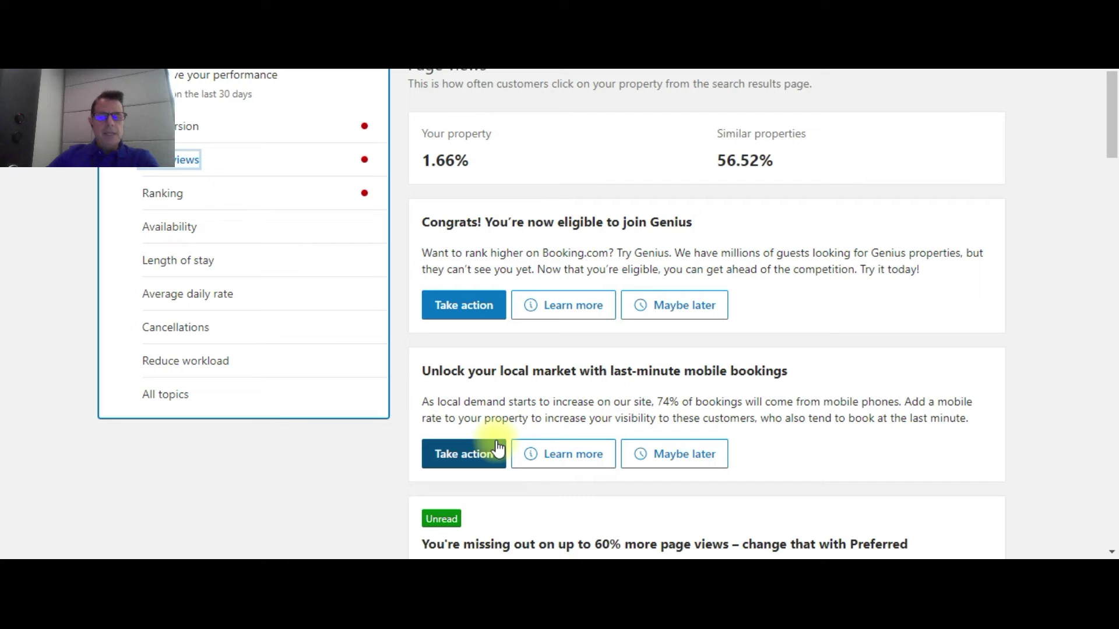
drag(1113, 146, 1114, 175)
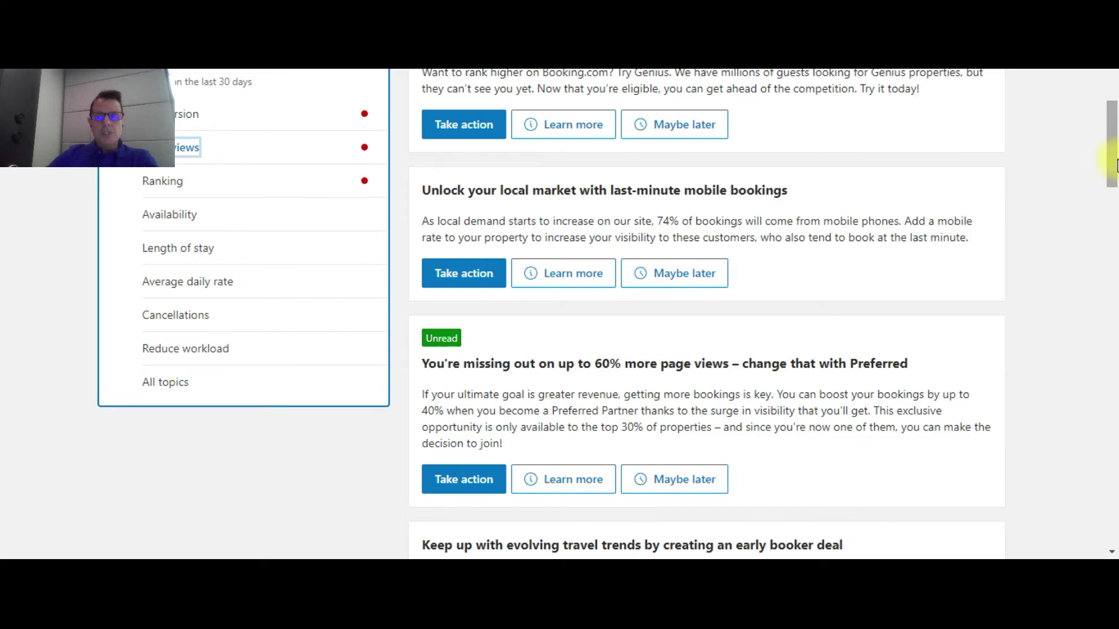
drag(1114, 165, 1108, 114)
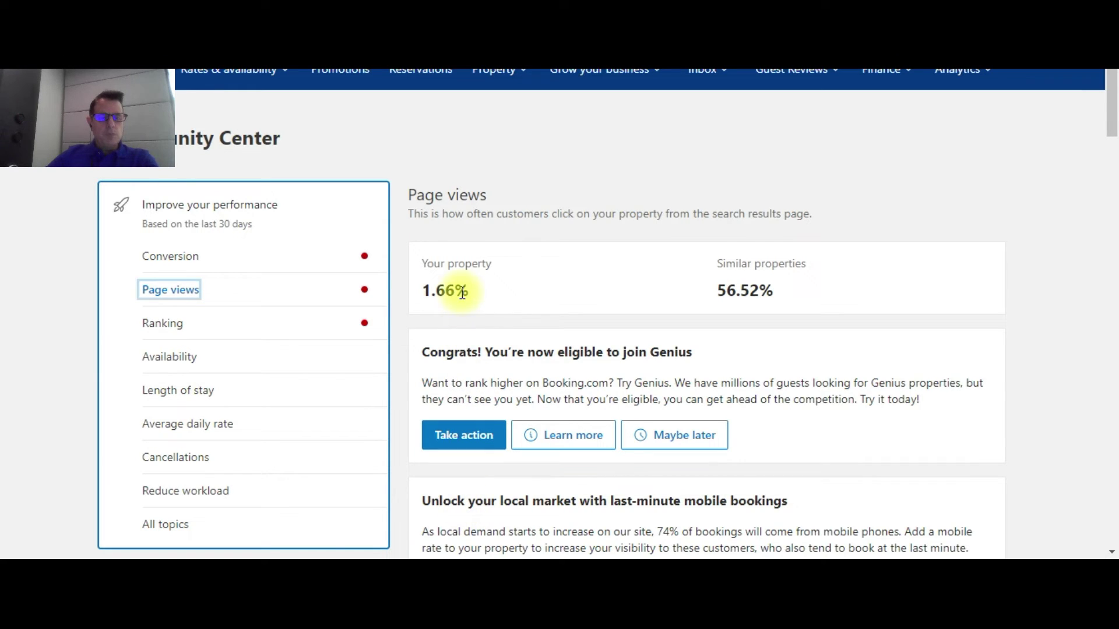
Step: Open the Ranking topic and compare the property's search visibility with that of similar properties
click(158, 329)
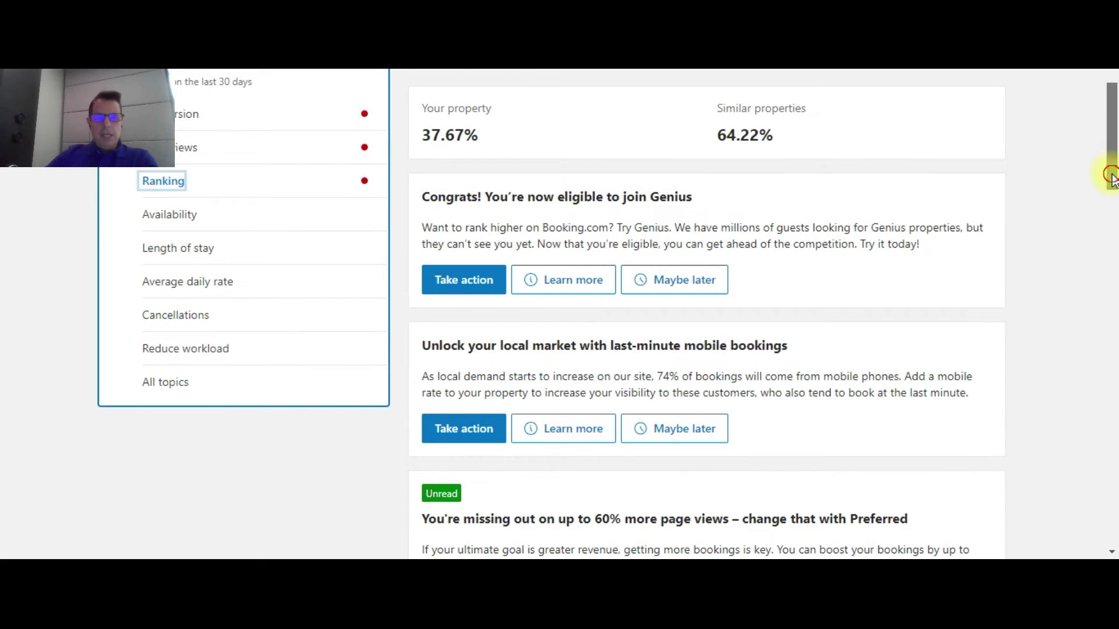
scroll(1110, 168, up, 1)
scroll(1113, 168, down, 1)
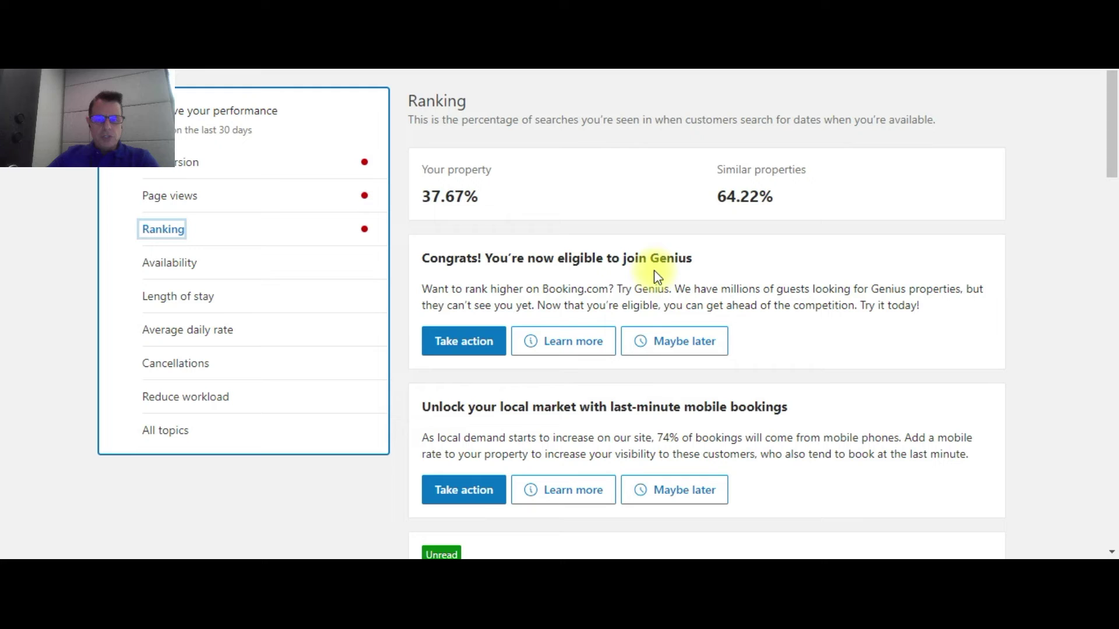
Step: Open the Availability topic and examine its property comparison and the suggestions on demand trends and long-term availability
click(185, 274)
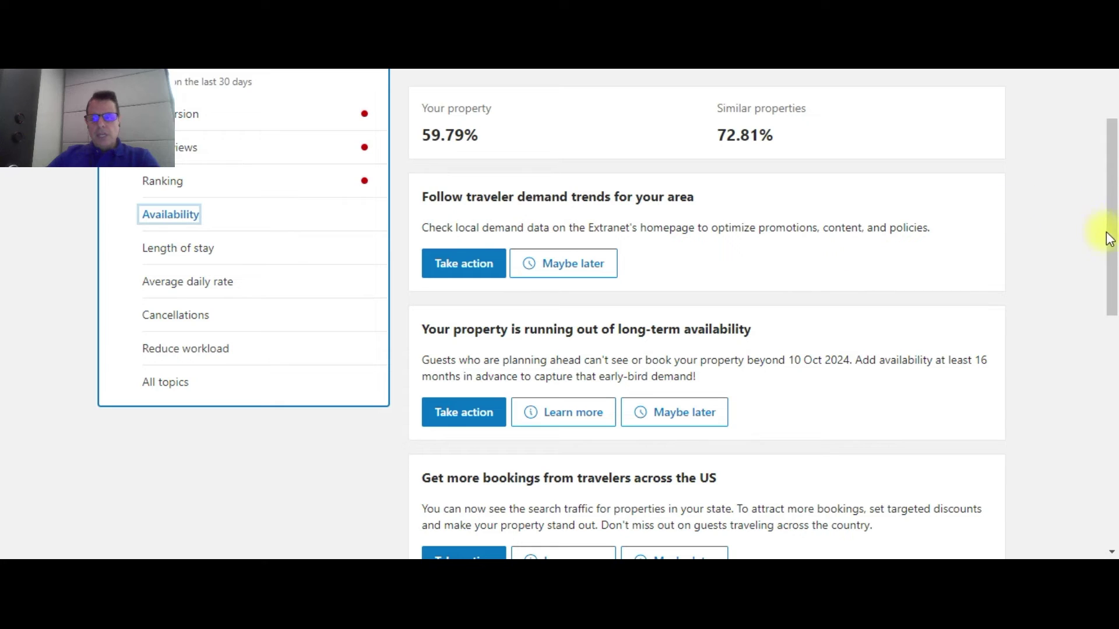
drag(1106, 233, 1106, 209)
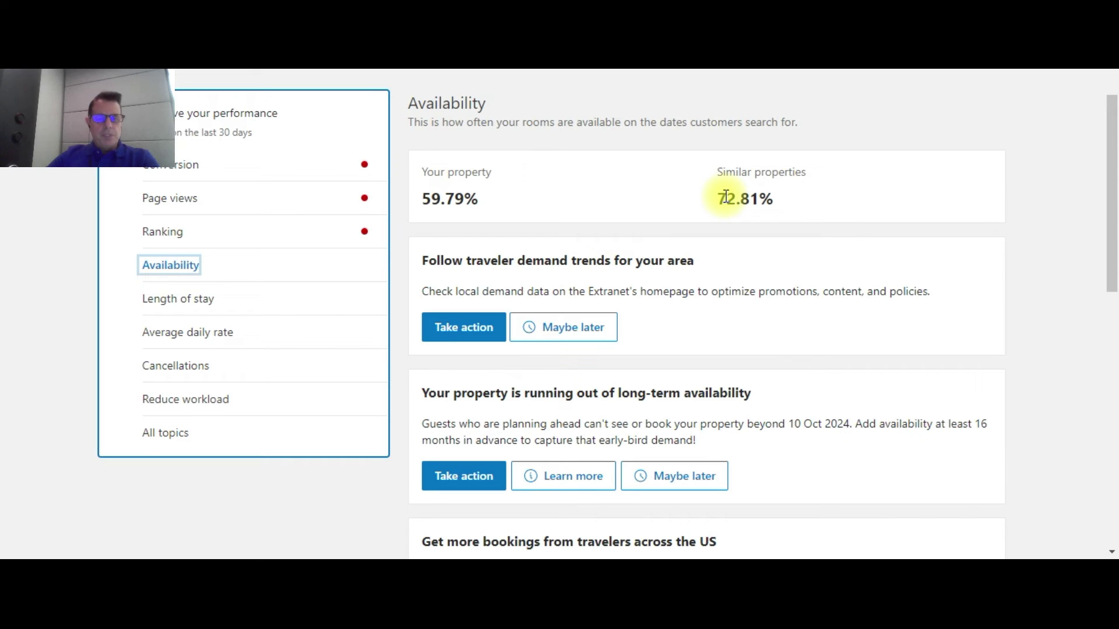
click(463, 198)
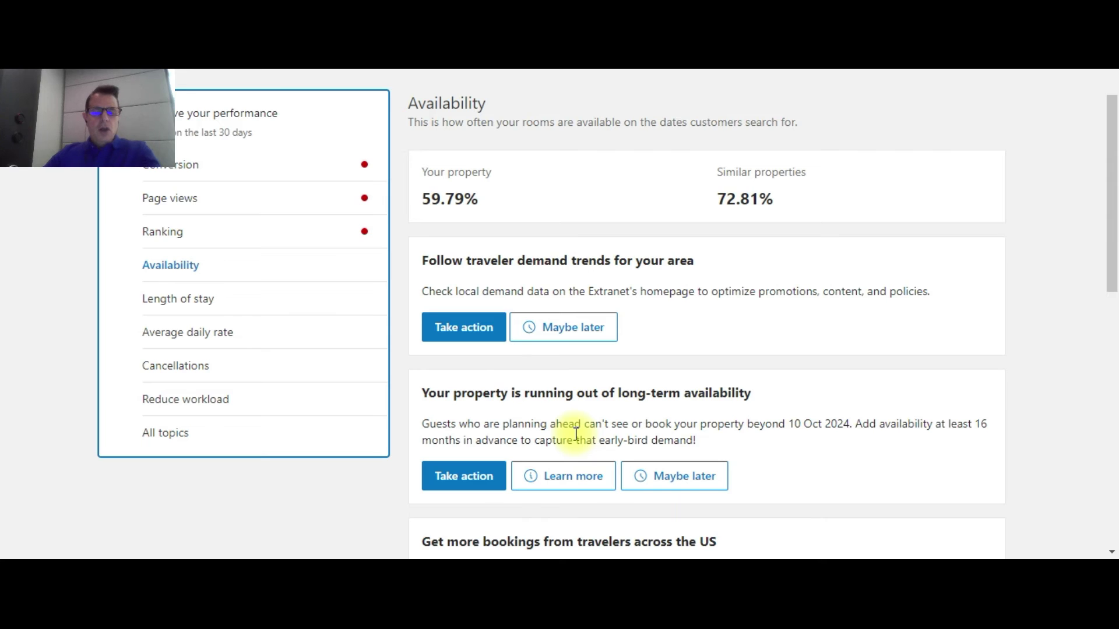
drag(1114, 241, 1116, 184)
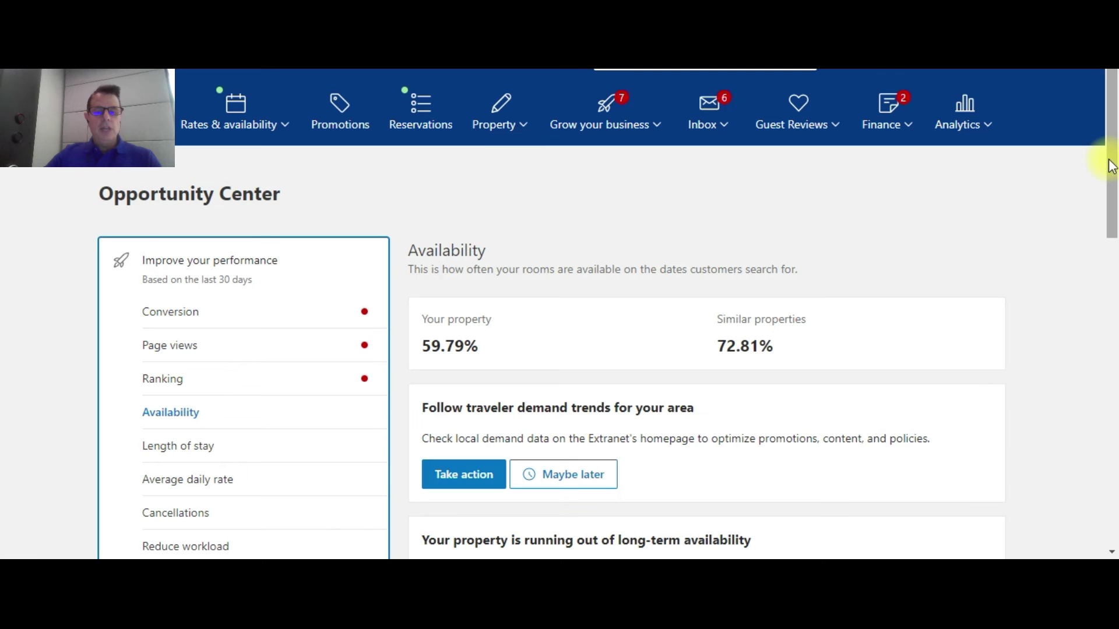
Step: Open the Length of stay topic and examine its property comparison and the suggestions on monthly rate plans and long-stay guests
drag(1107, 167, 1092, 227)
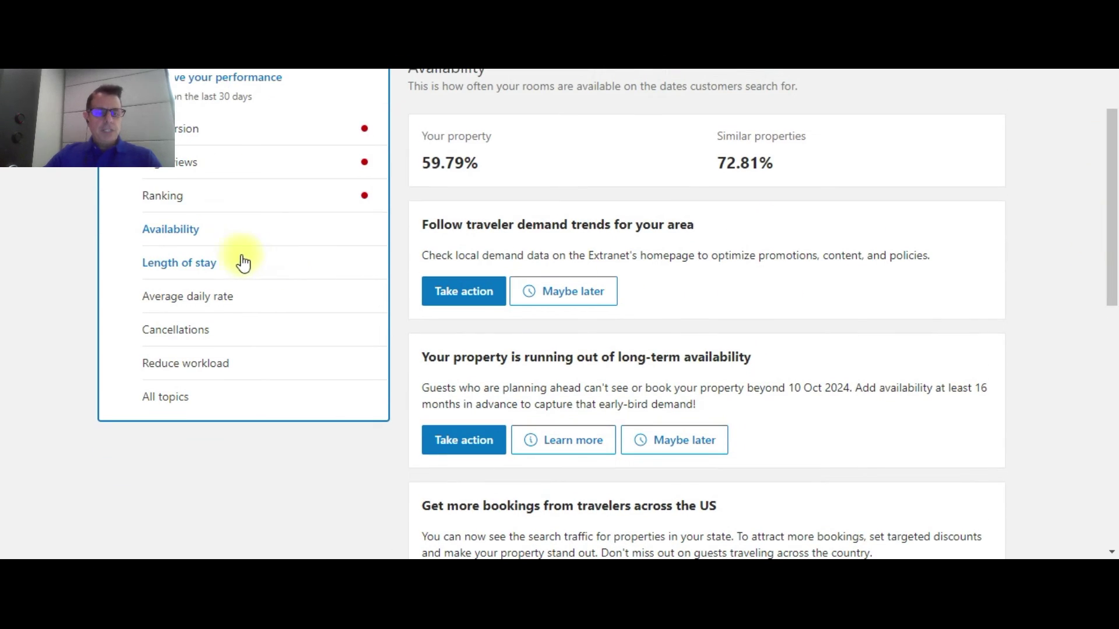
click(205, 271)
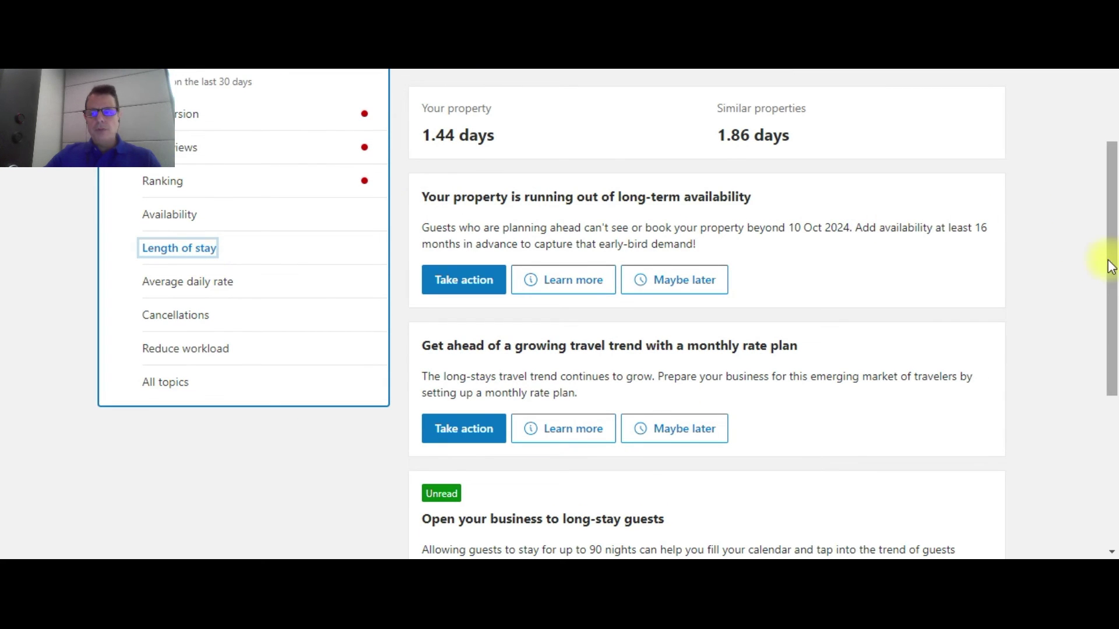
drag(1113, 270, 1114, 236)
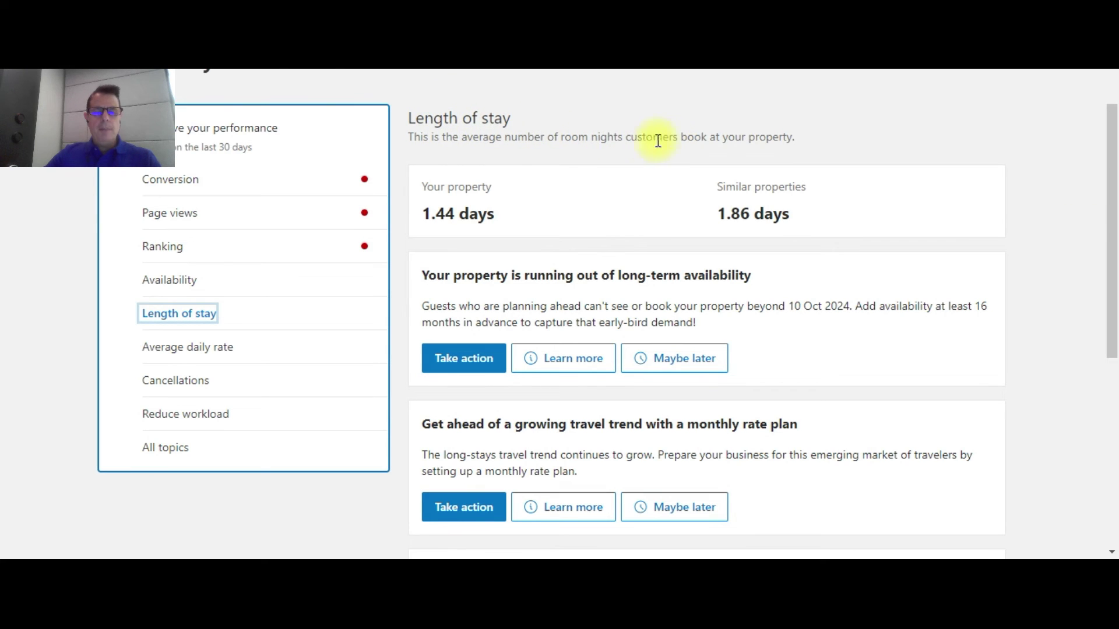
click(503, 219)
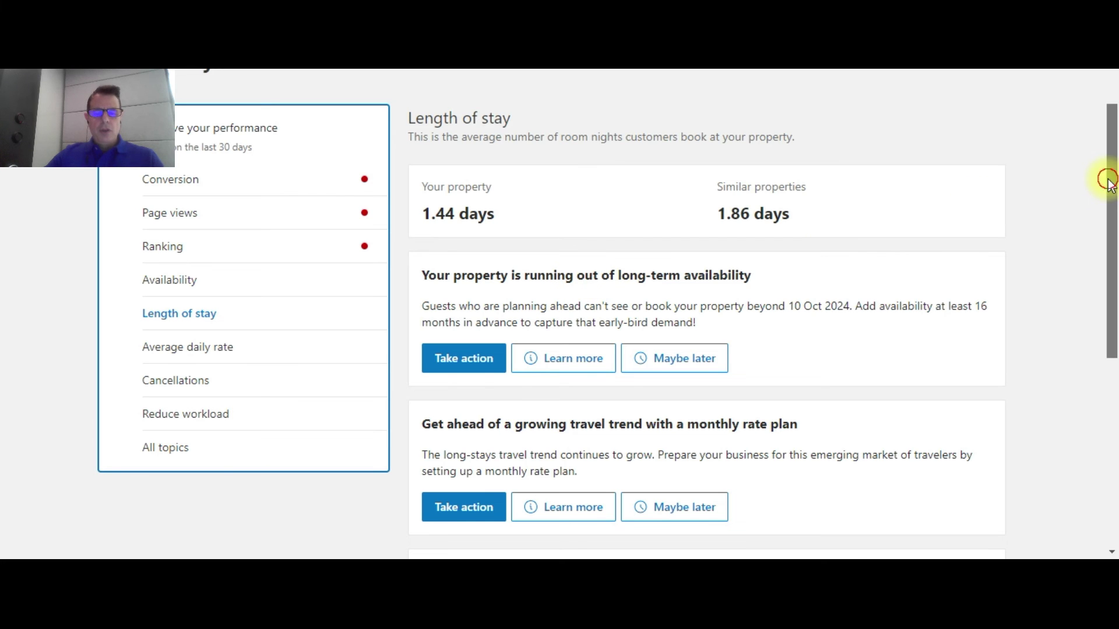
drag(1106, 181, 1107, 217)
scroll(1107, 216, down, 2)
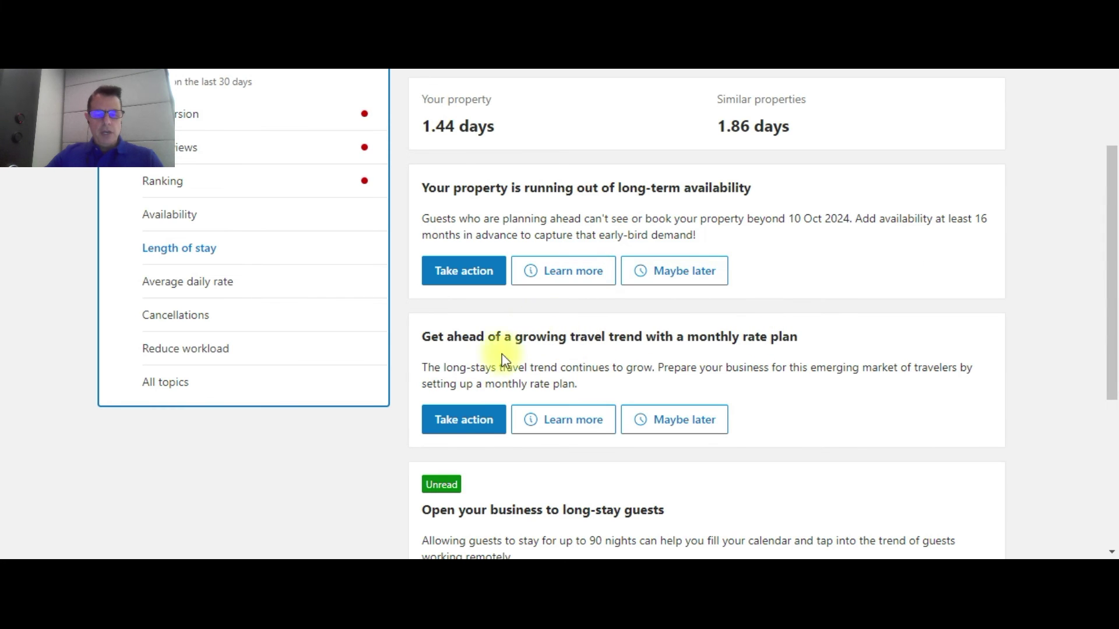
drag(1107, 220, 1091, 270)
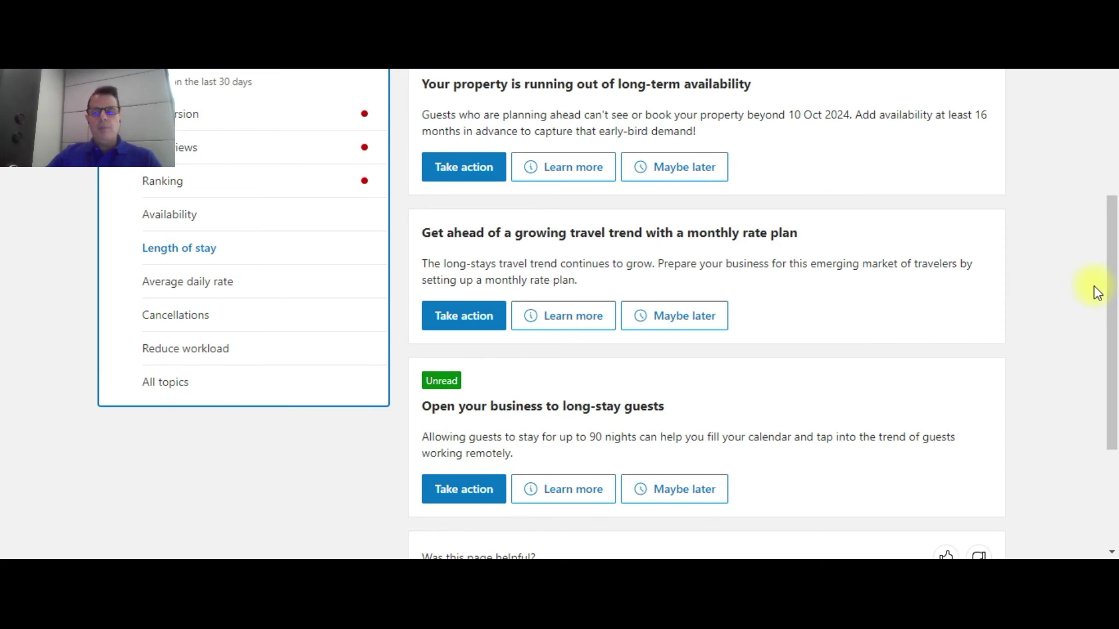
Step: Open the Average daily rate topic and examine its property comparison and the suggestions on higher-priced rooms and value adds
drag(1110, 292, 1112, 185)
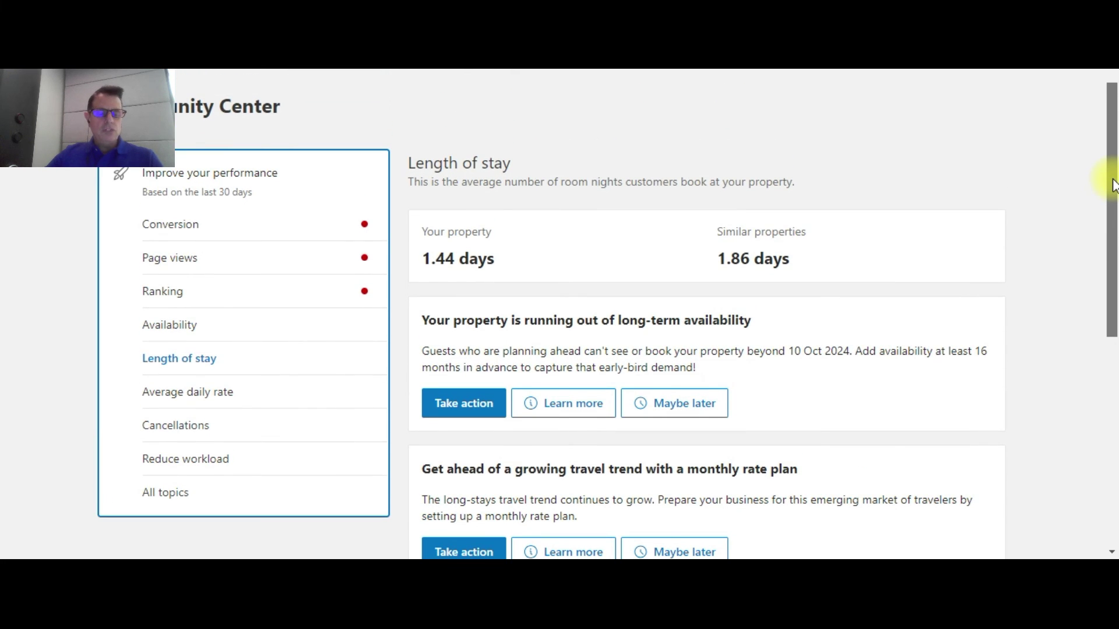
drag(1112, 185, 1112, 186)
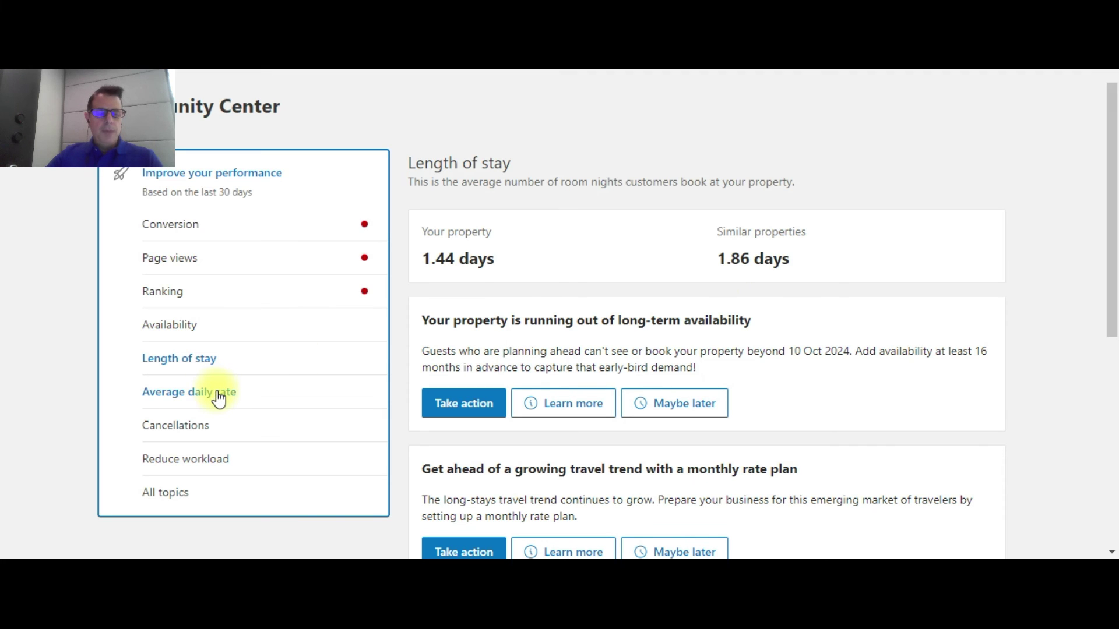
click(160, 397)
scroll(155, 394, down, 2)
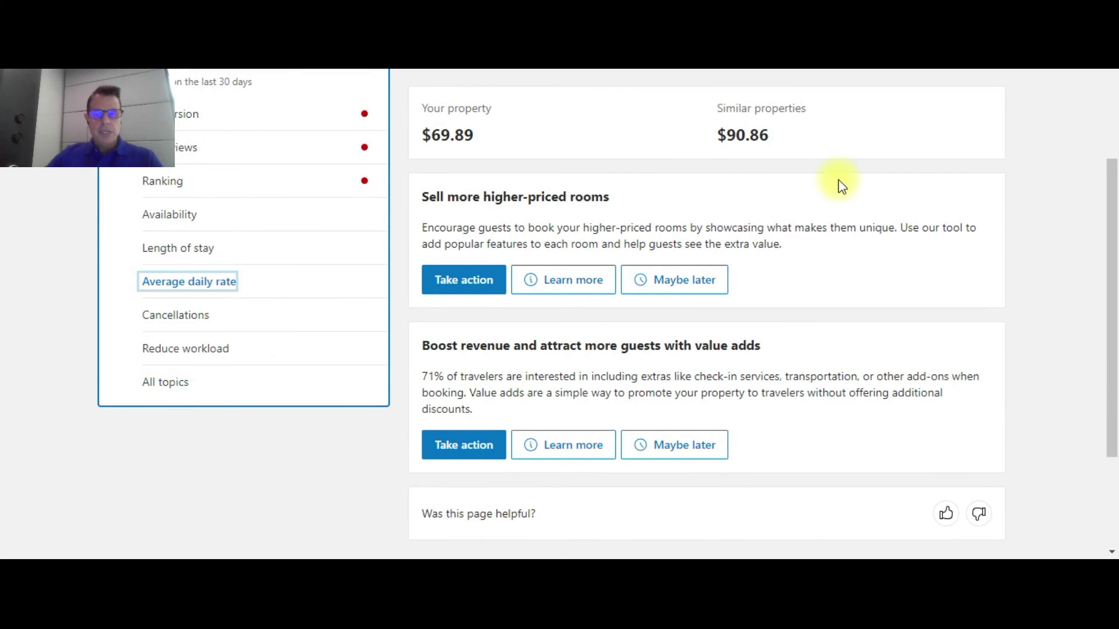
drag(1109, 229, 1114, 197)
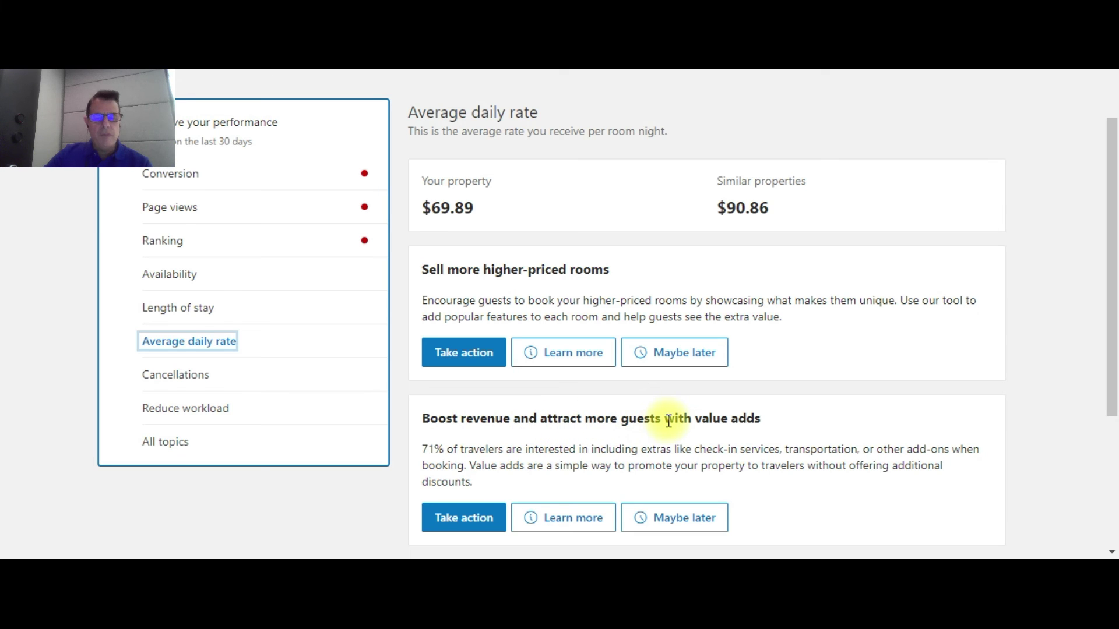
drag(1112, 294, 1113, 315)
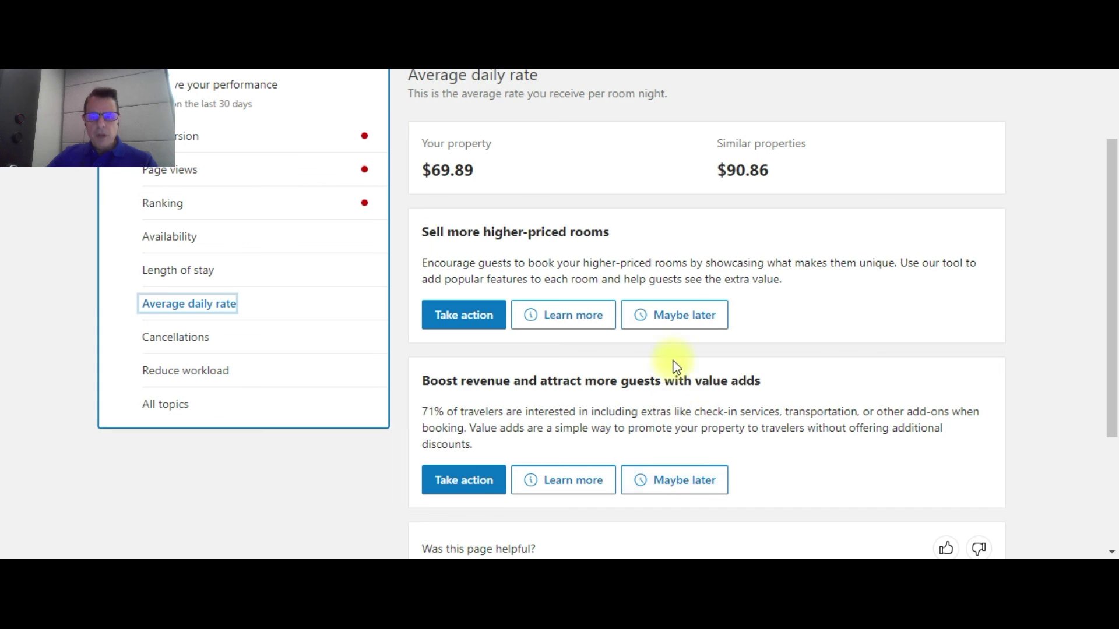
Step: View the reminder intervals for postponing the "Sell more higher-priced rooms" suggestion, and close them without choosing one
click(678, 325)
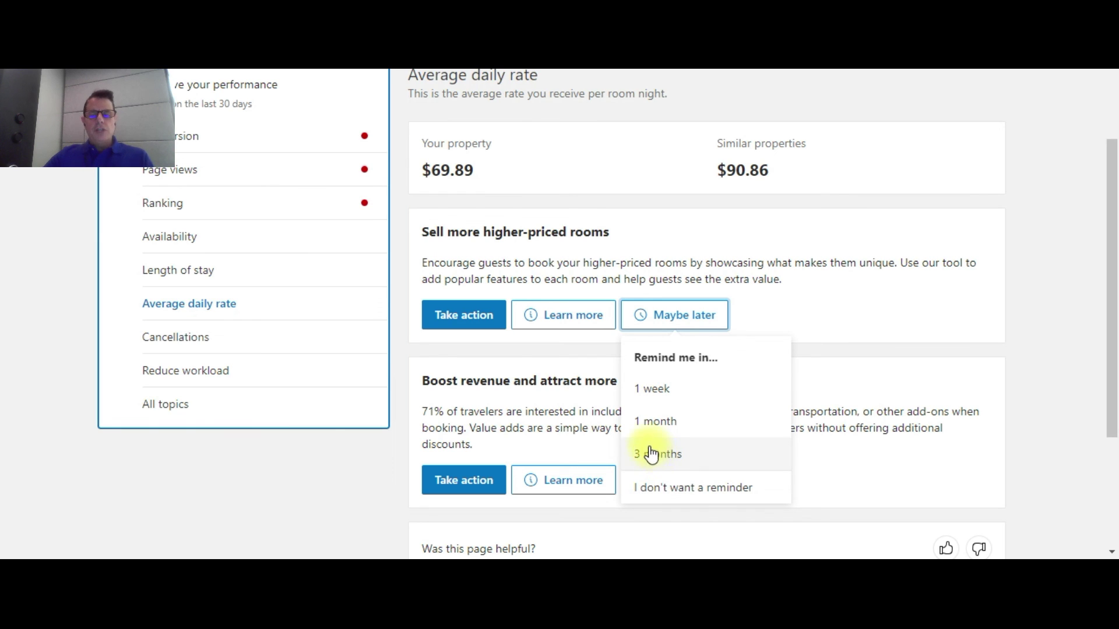
click(867, 331)
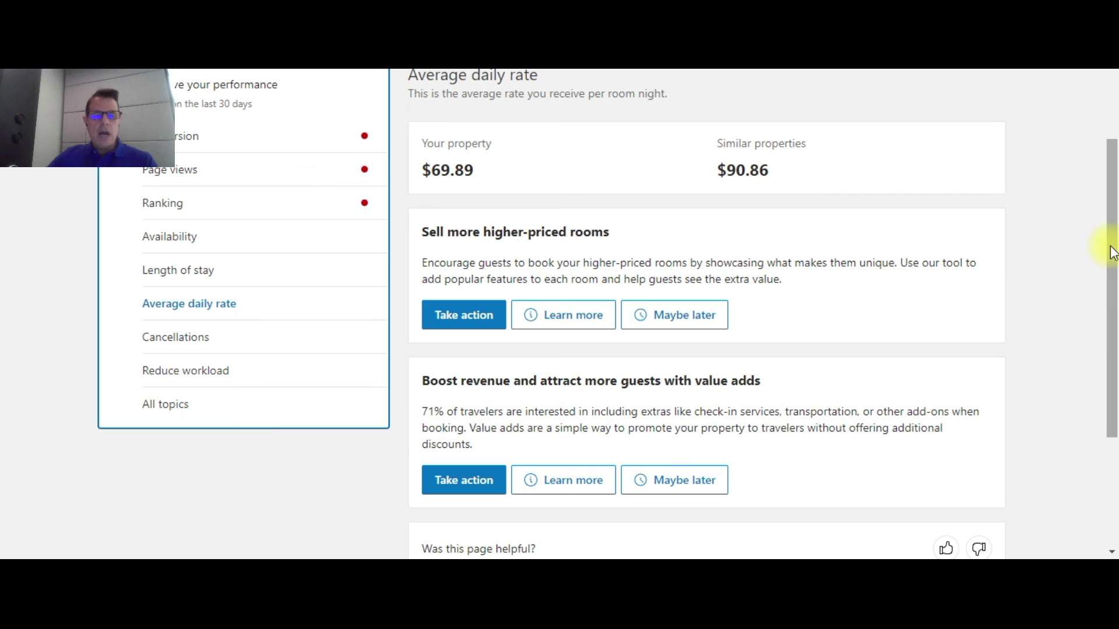
scroll(1111, 251, down, 1)
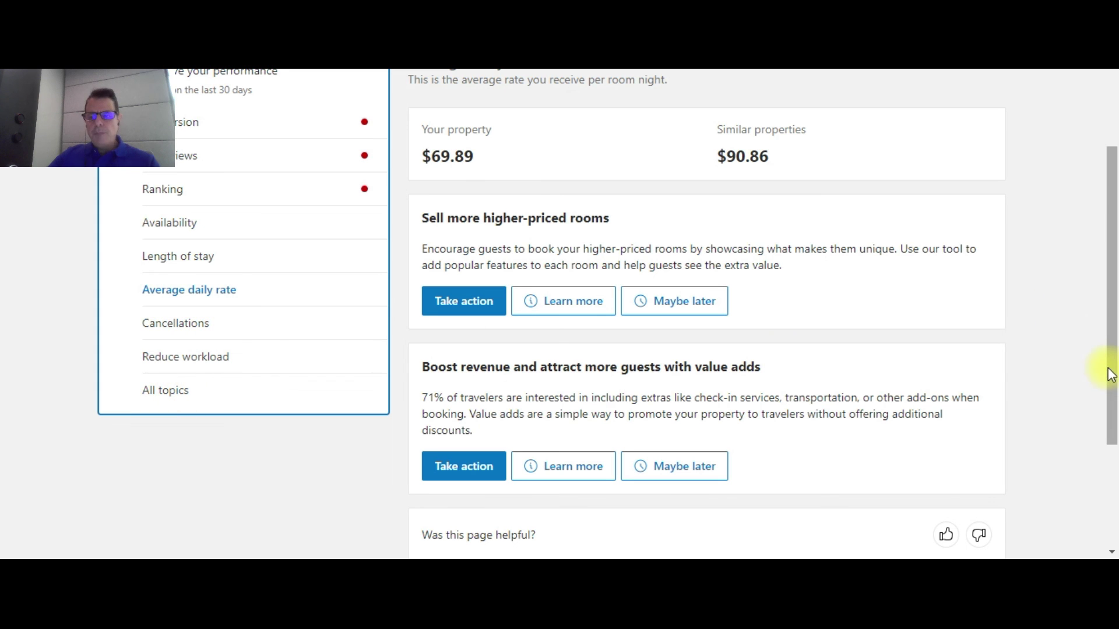
drag(1109, 369, 1113, 265)
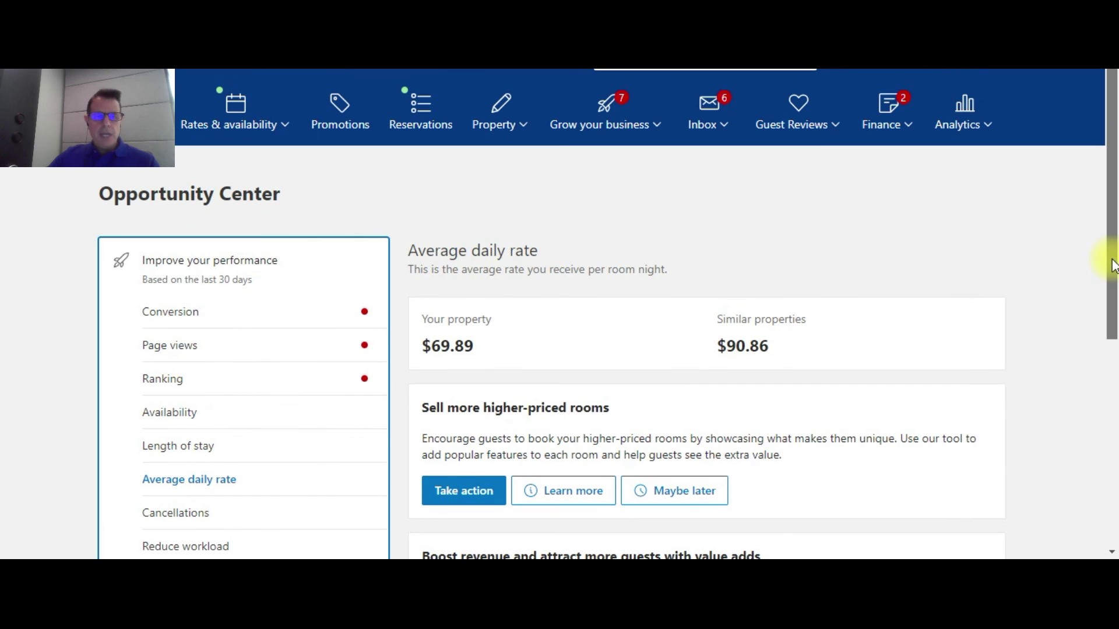